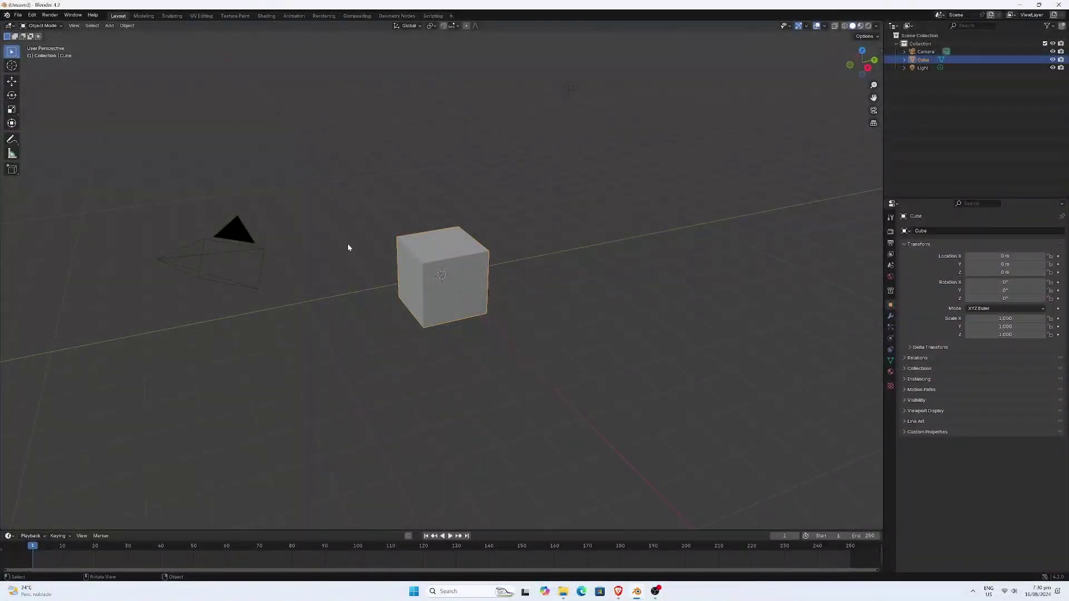
Open the preferences and search the add-ons list for looptools
click(32, 17)
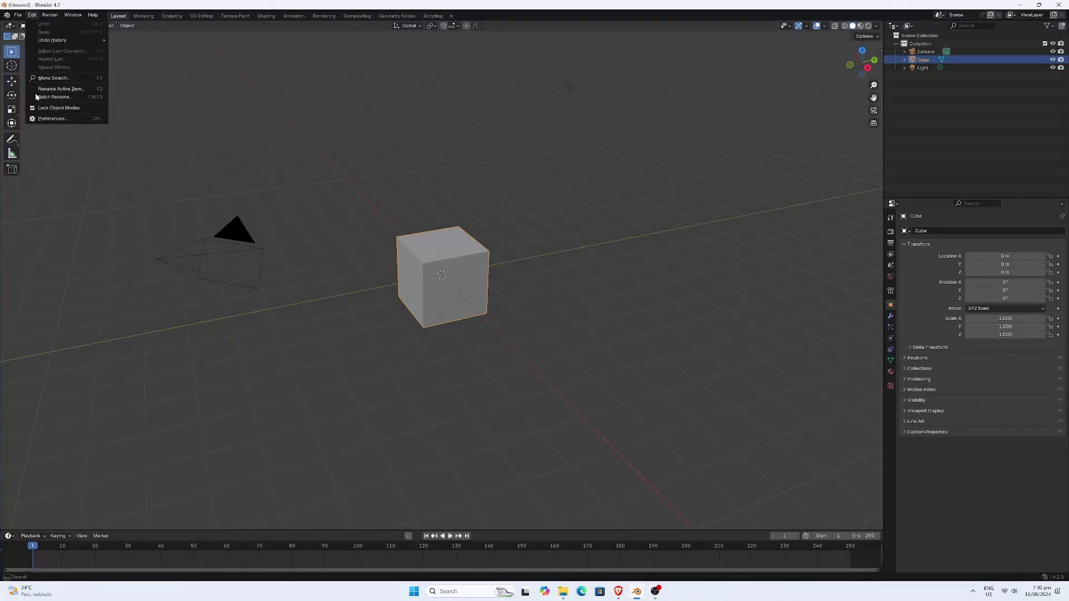
click(49, 119)
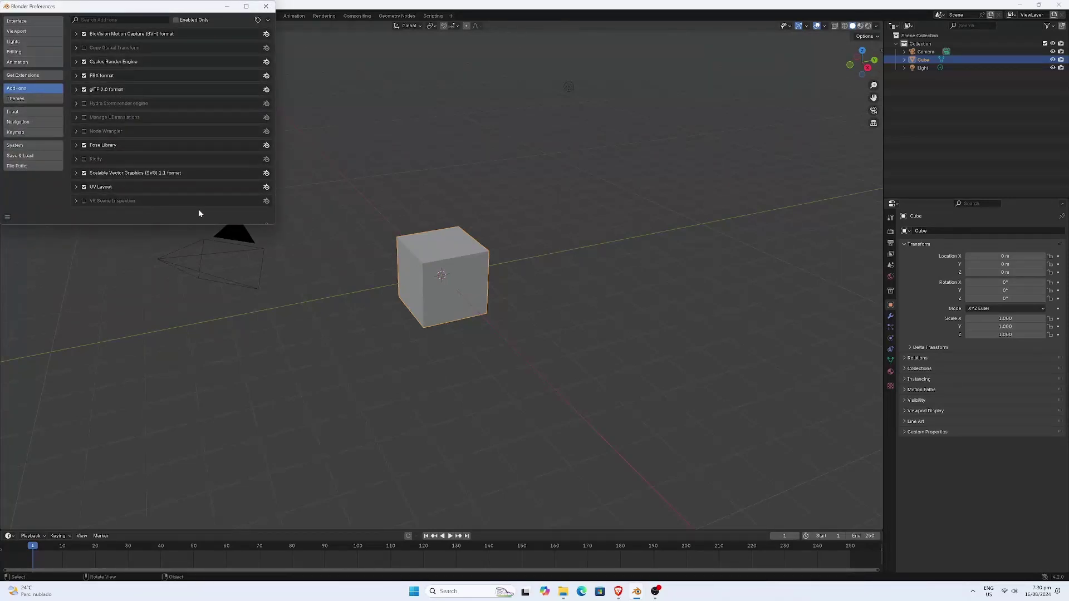
mouse_move(176, 225)
mouse_down()
mouse_move(174, 350)
mouse_move(188, 222)
mouse_move(191, 269)
mouse_move(188, 219)
mouse_up()
click(84, 131)
click(124, 19)
text(looptools)
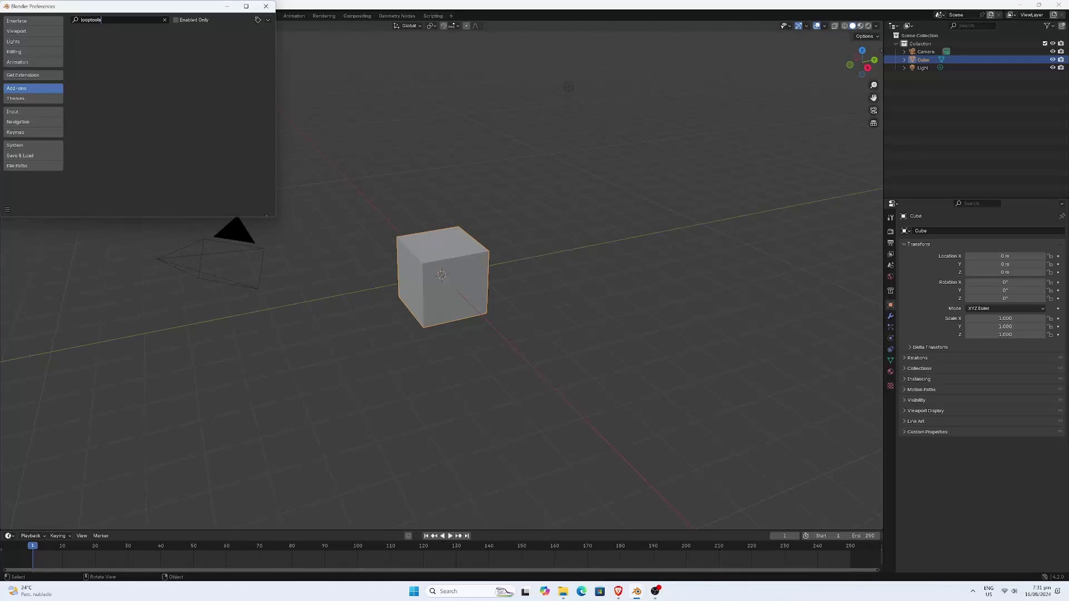
key(Return)
Allow online access for the extensions in the preferences
click(33, 75)
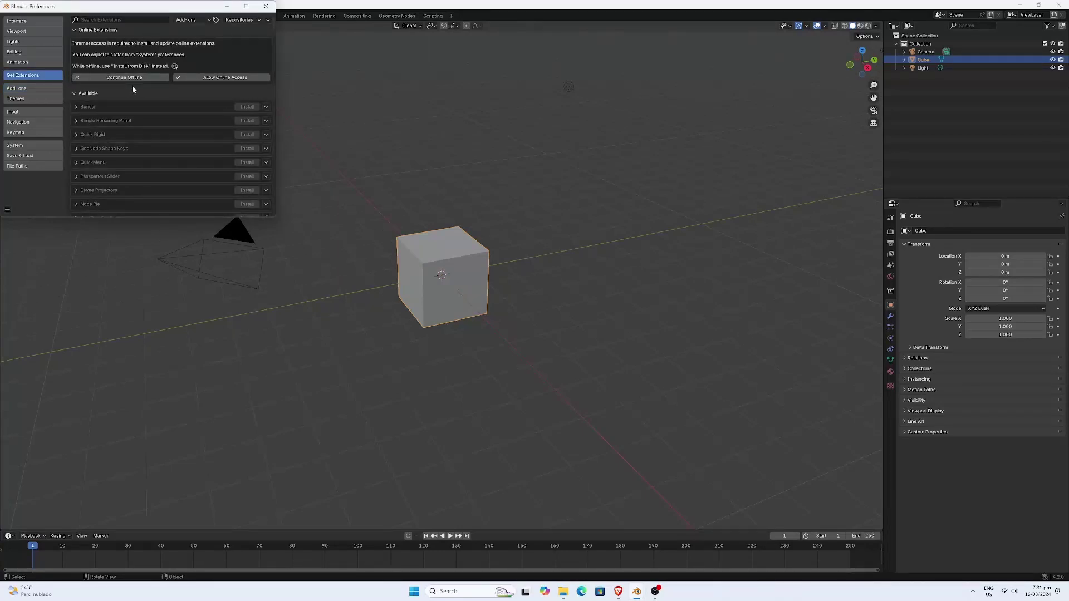
click(215, 78)
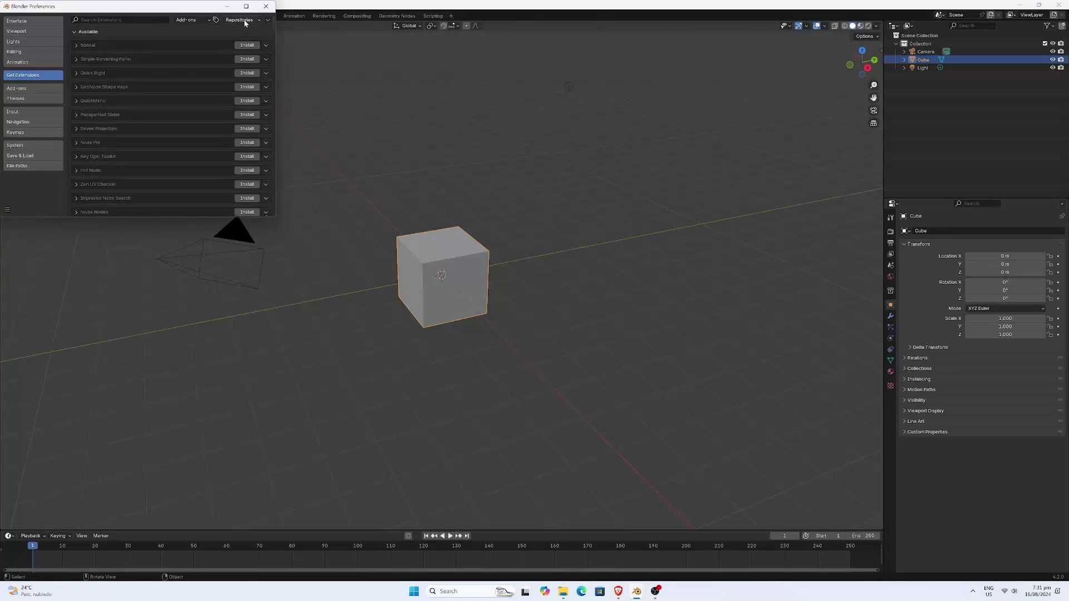
click(202, 20)
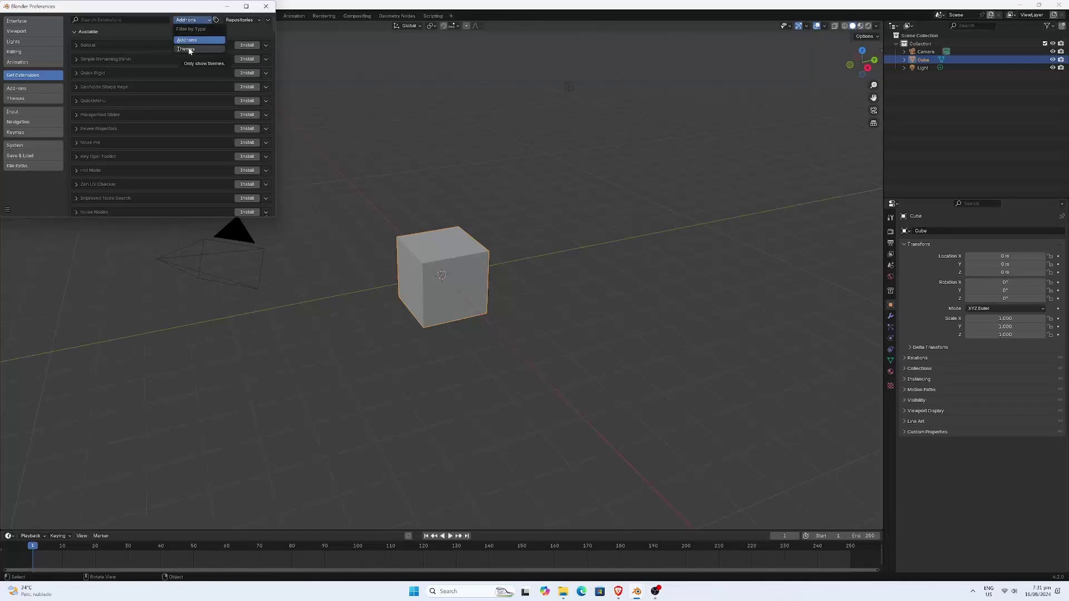
click(199, 21)
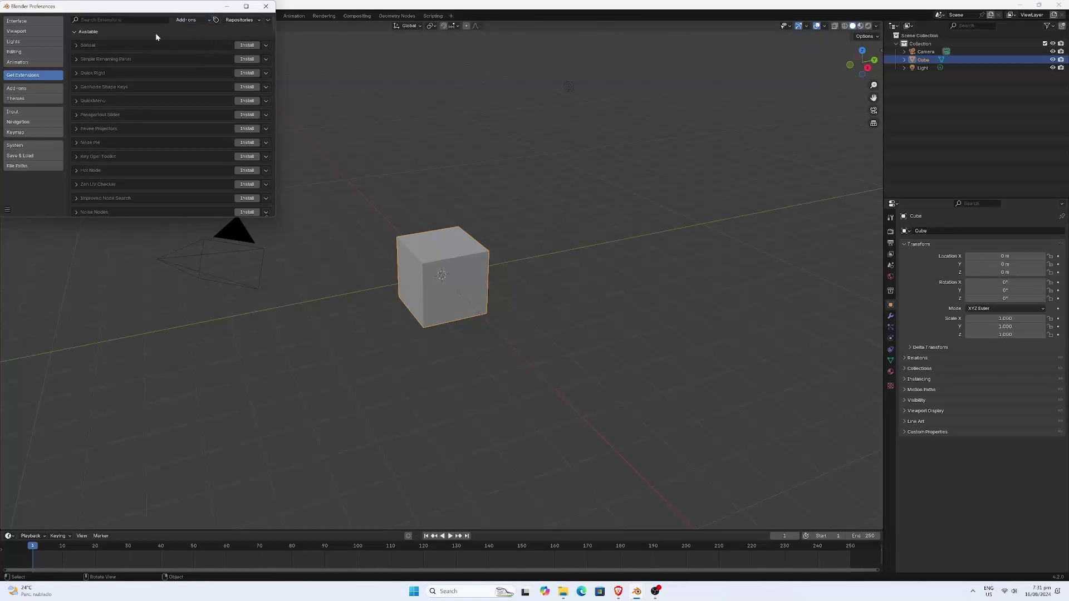
Search the available extensions for "loopt" and install the LoopTools add-on
click(129, 20)
text(loopt)
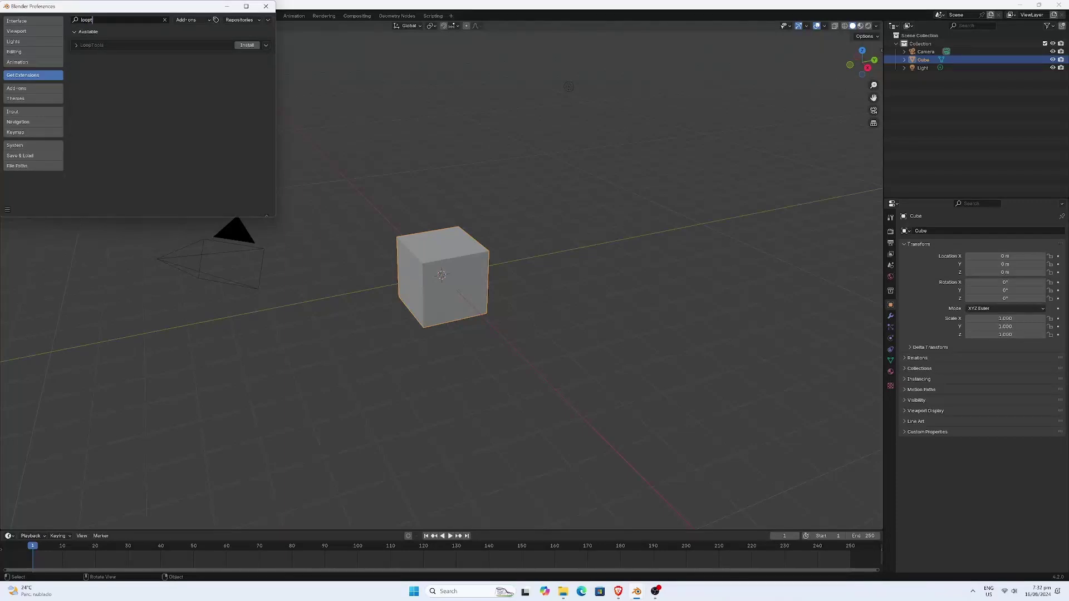
click(246, 45)
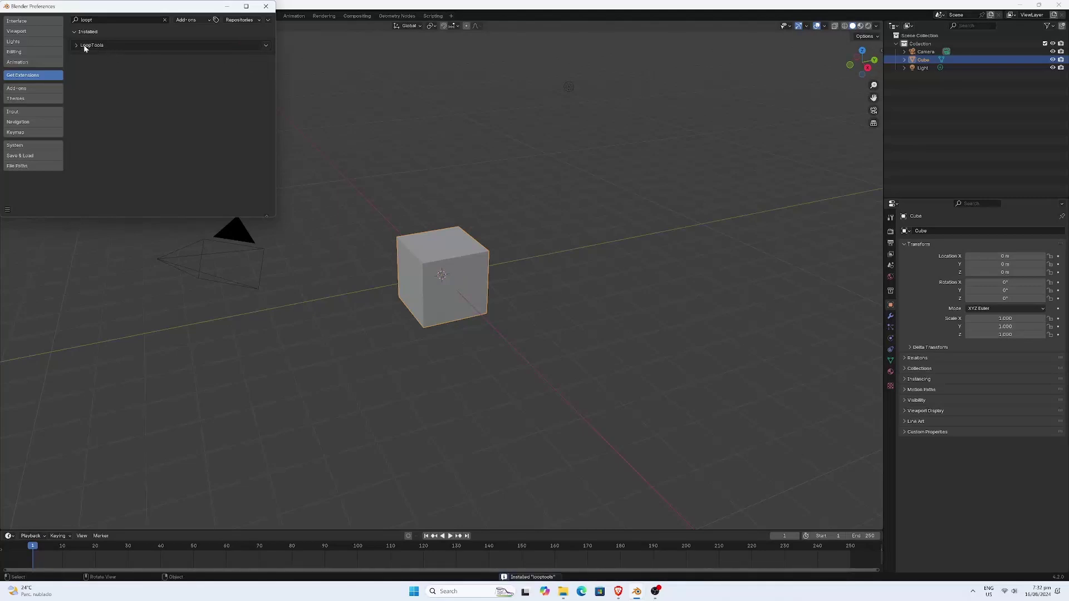
Review the installed LoopTools extension's details and check its entry in the add-ons list
click(77, 45)
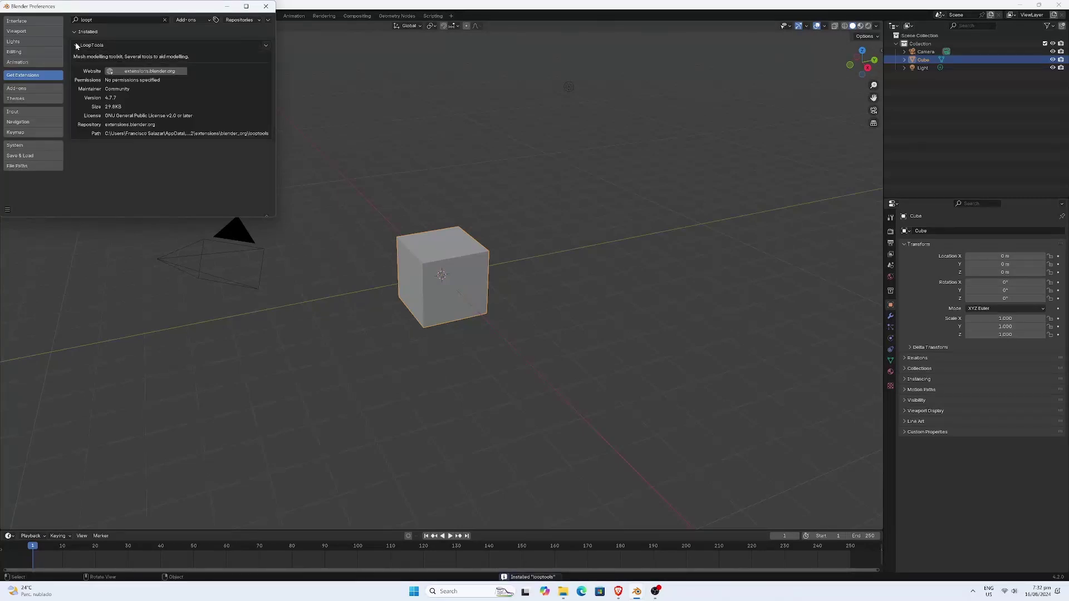
click(77, 45)
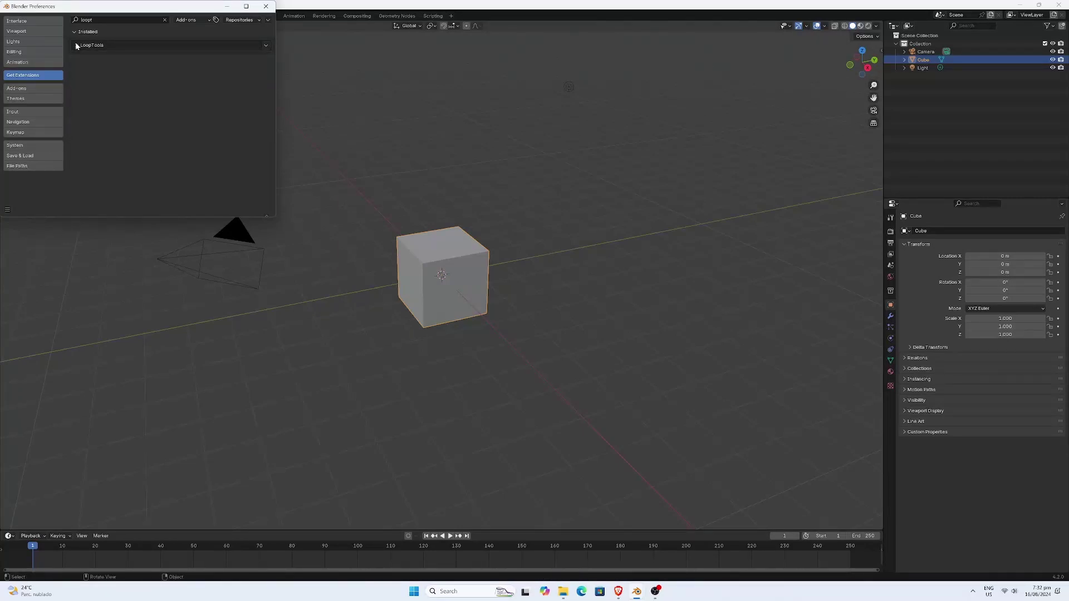
click(44, 89)
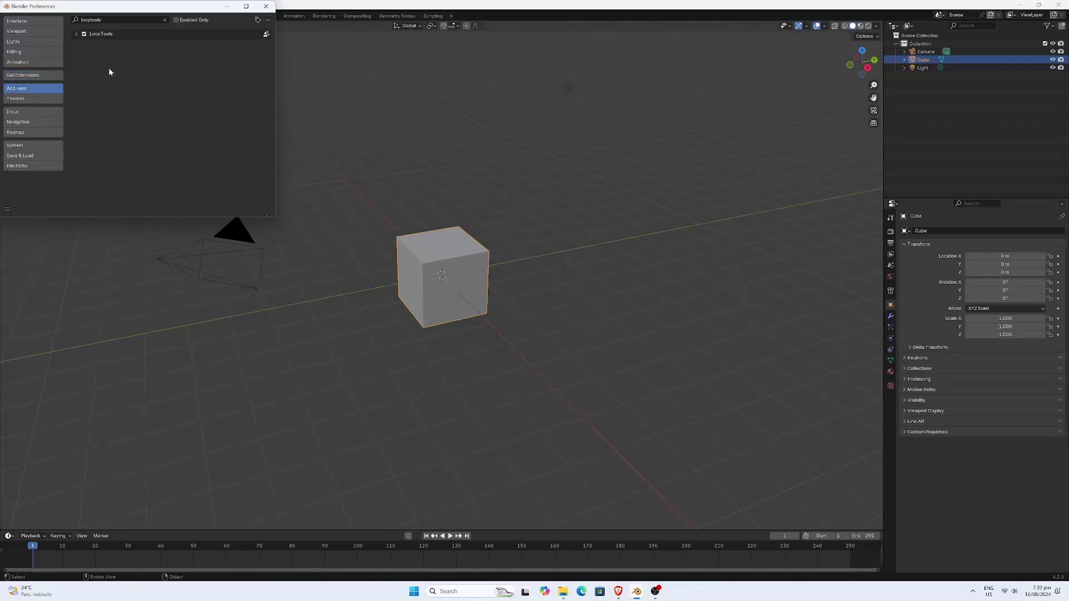
Open the extensions.blender.org website in the browser from the LoopTools extension details
click(53, 77)
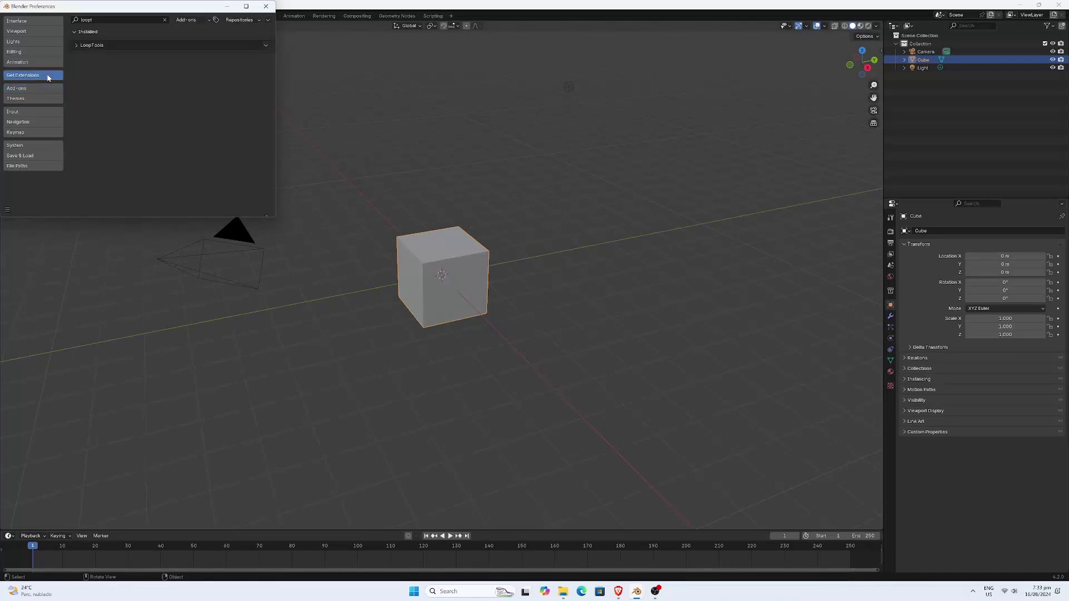
click(77, 48)
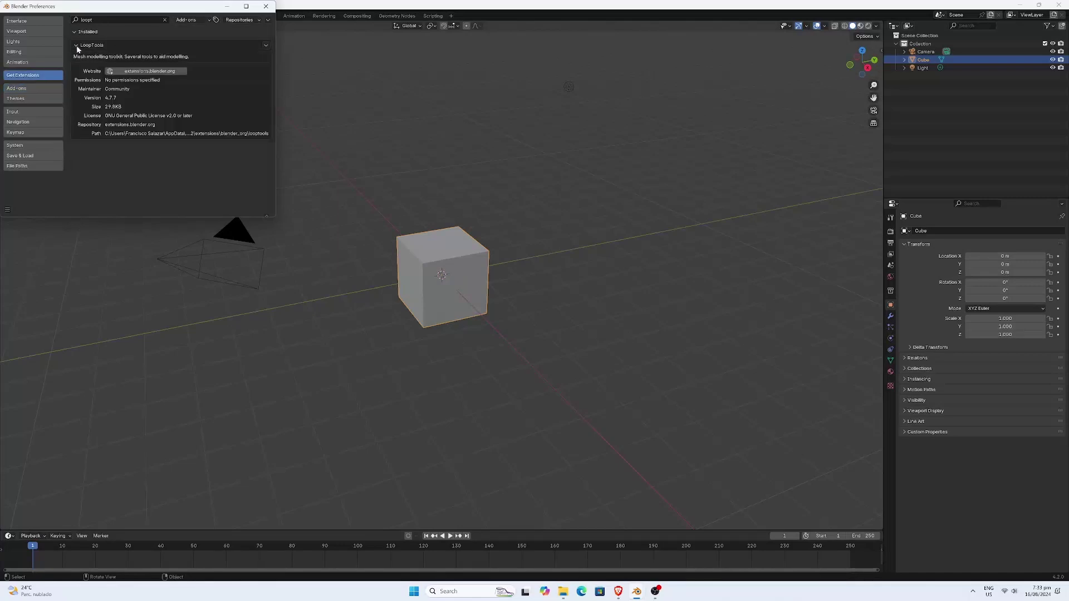
click(150, 71)
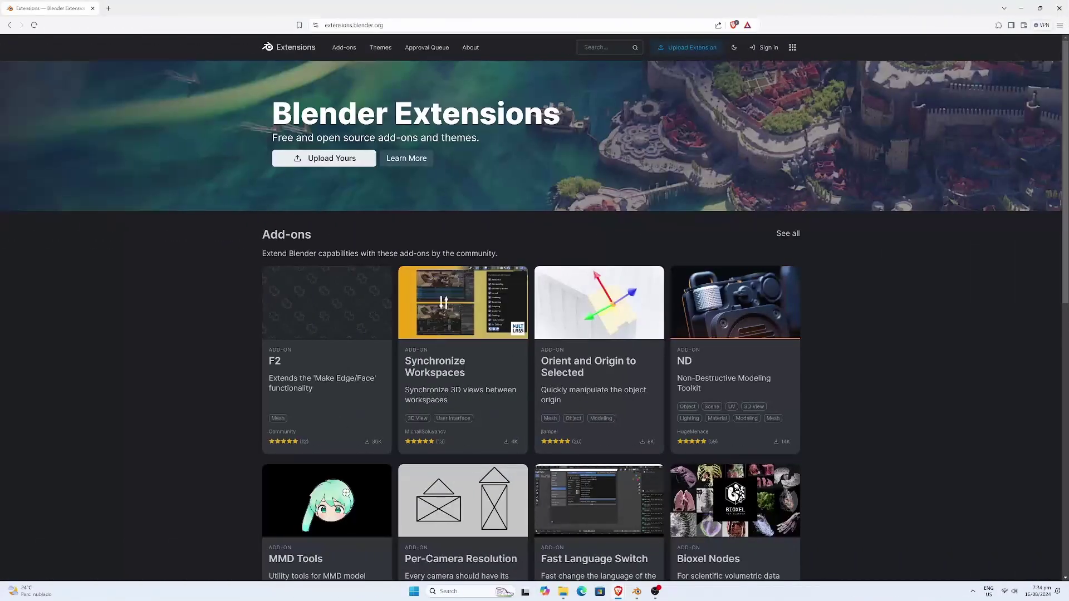
click(353, 25)
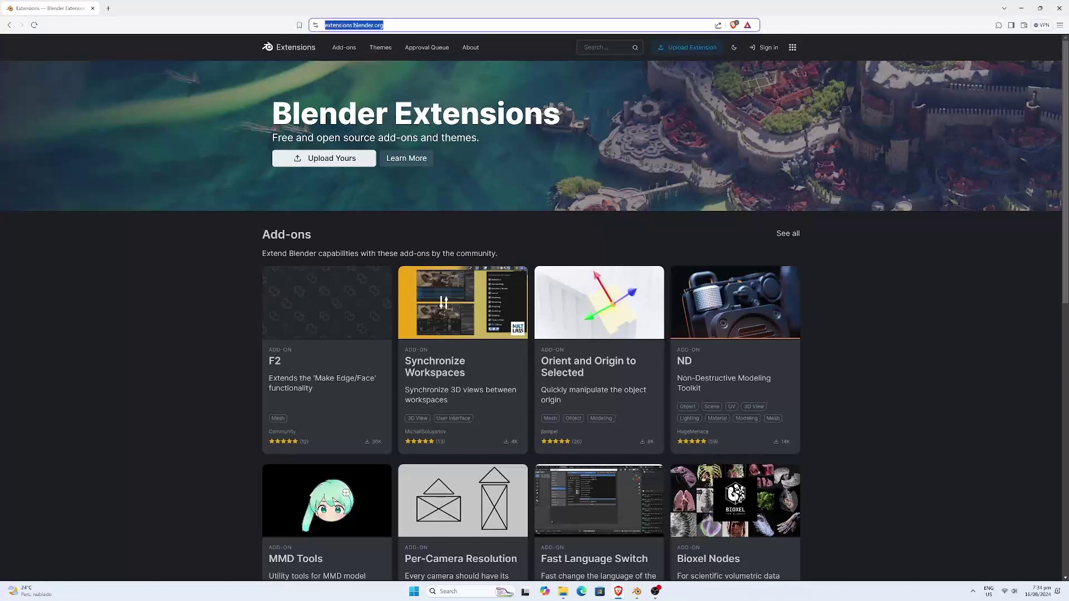
click(513, 75)
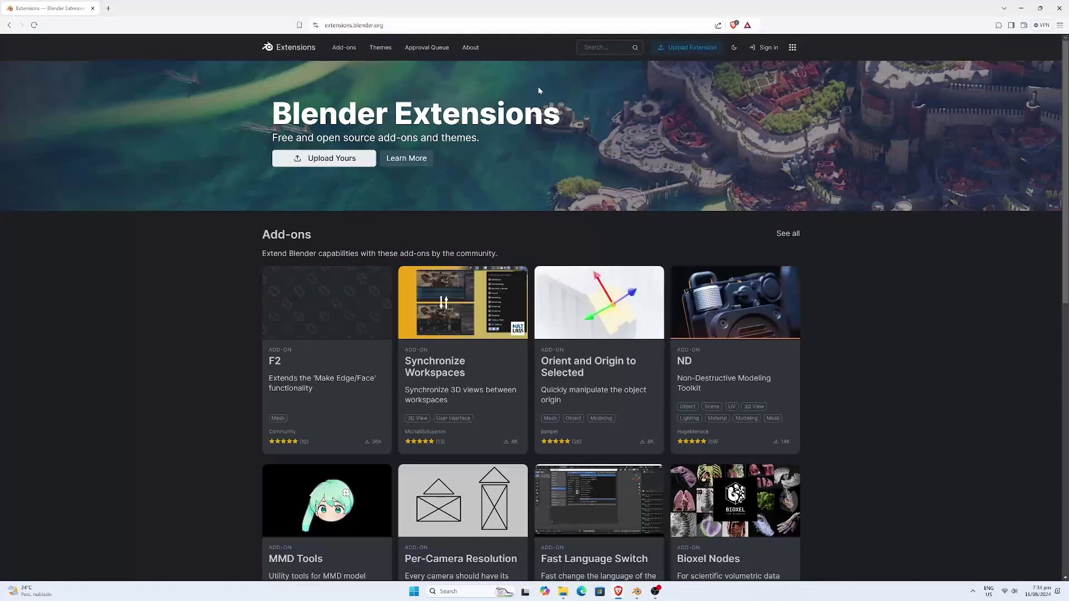
Search the Blender Extensions website for f2 and open the F2 add-on's page
click(606, 47)
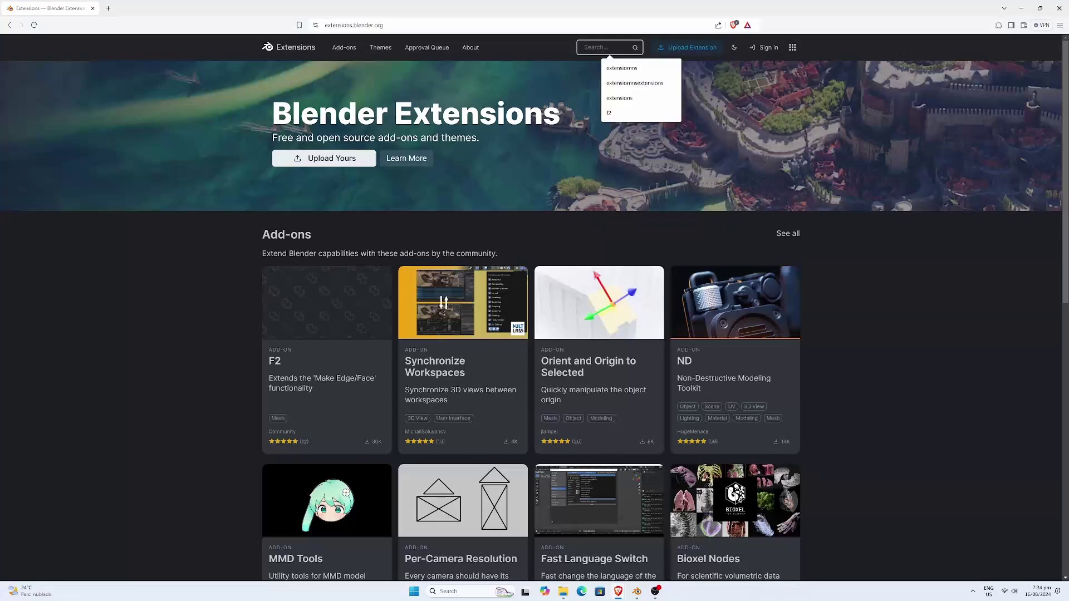
text(f2)
key(Return)
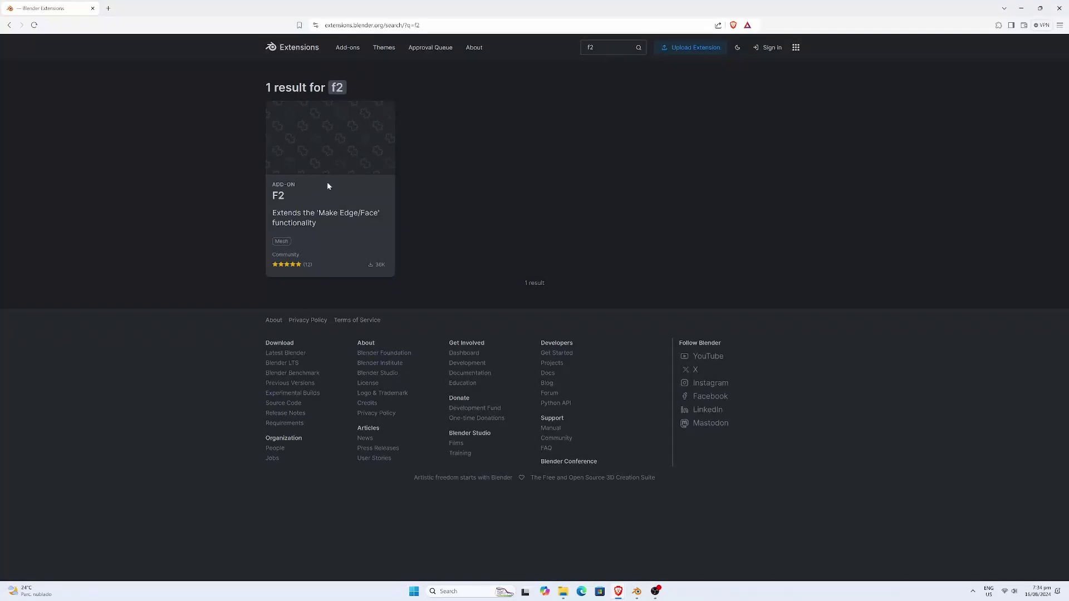
click(298, 167)
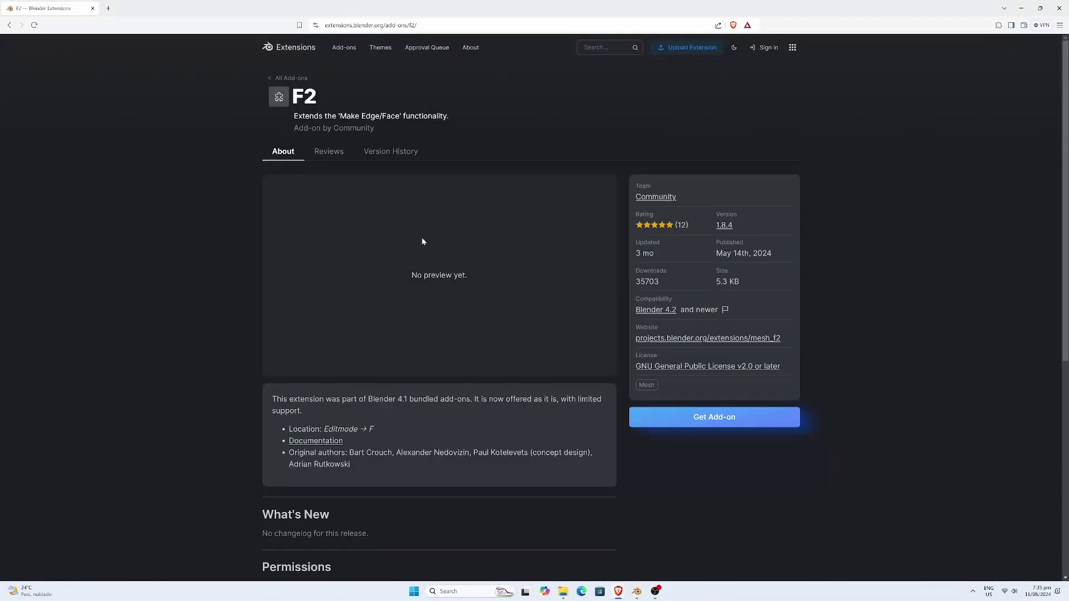
Get the F2 add-on from its web page into Blender and install it with Enable Add-on on
click(728, 417)
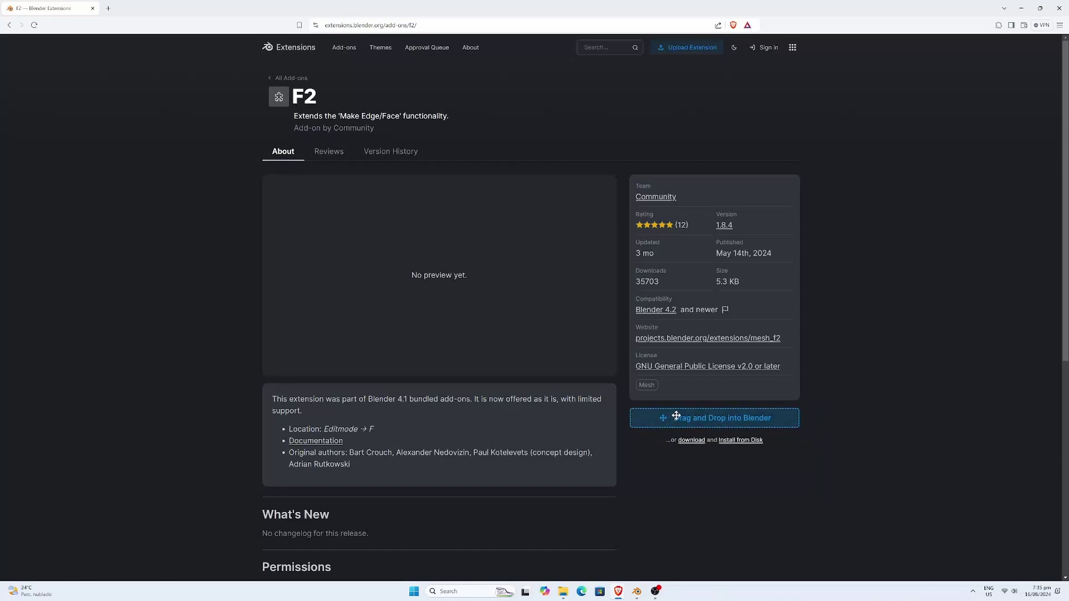
drag(668, 417, 627, 562)
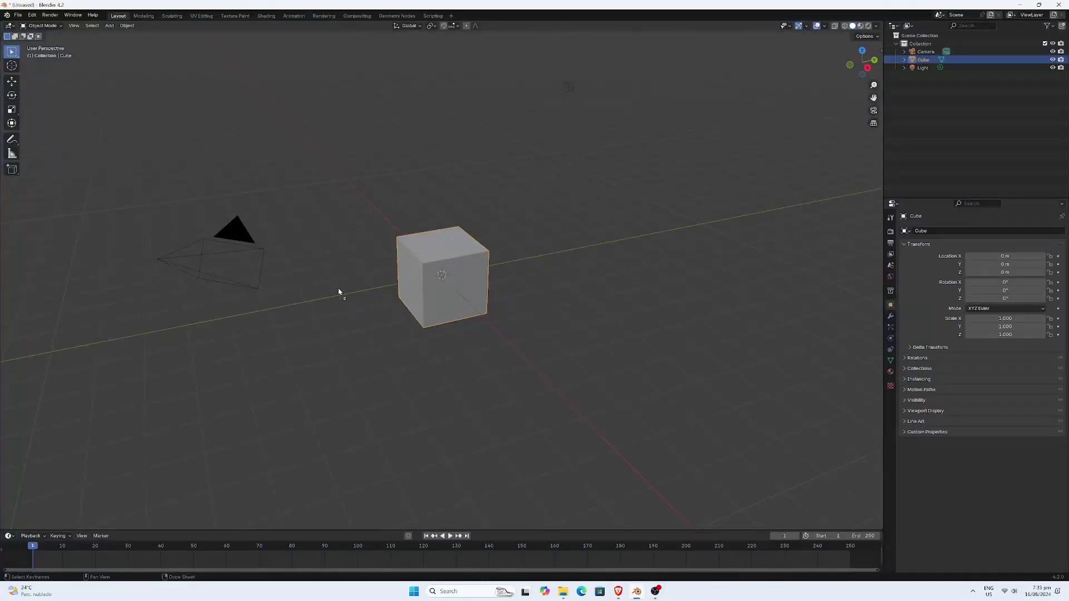
drag(338, 292, 340, 290)
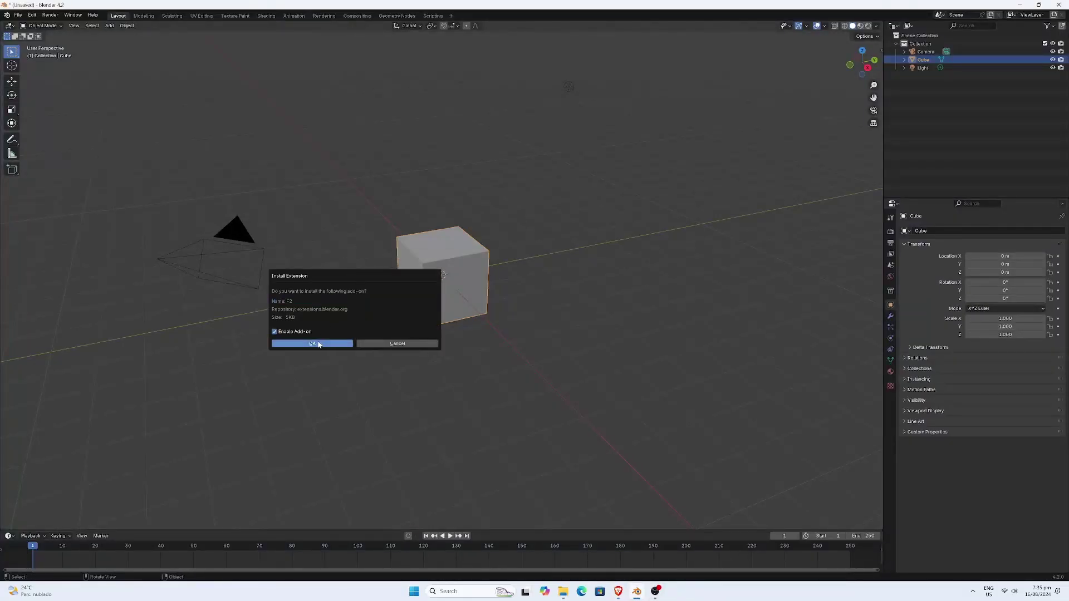
click(314, 343)
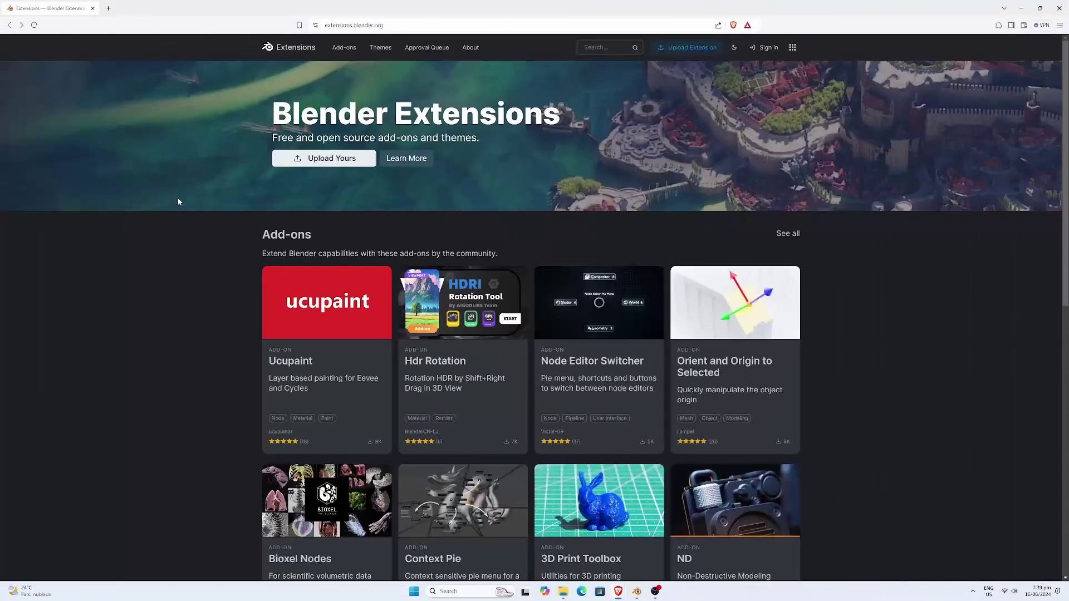
Browse the featured add-ons and themes on the Blender Extensions home page in the browser
scroll(214, 194, down, 5)
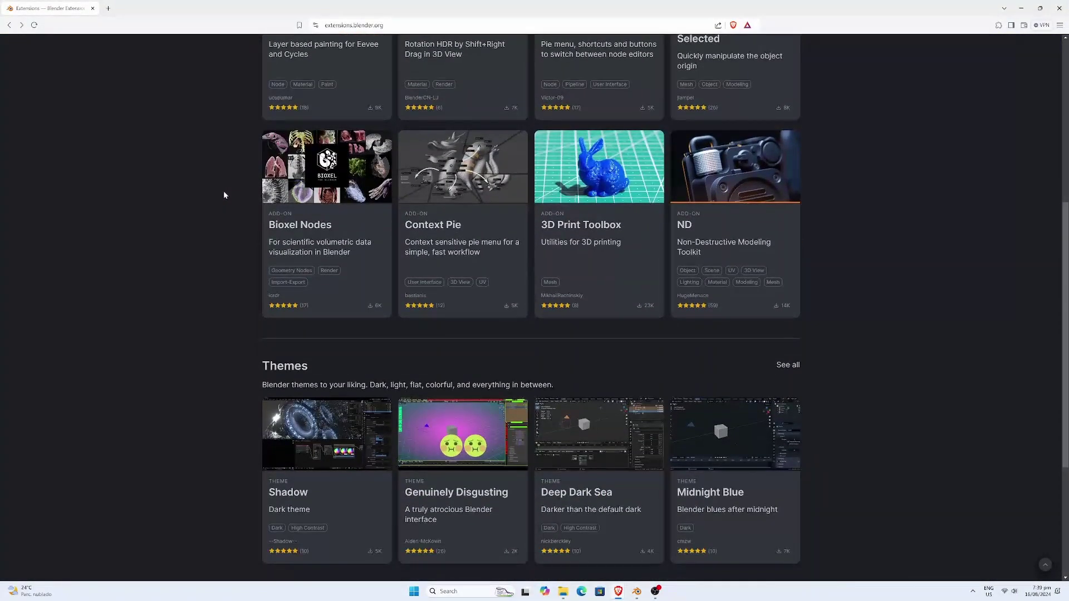
scroll(224, 192, up, 3)
scroll(287, 159, down, 5)
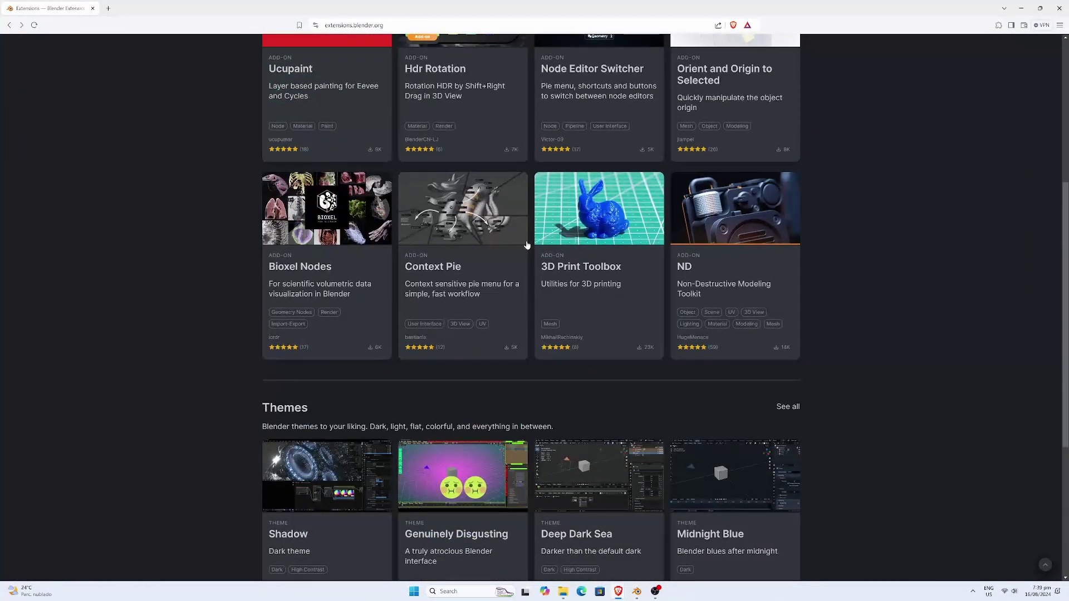
scroll(783, 441, up, 2)
scroll(783, 334, up, 2)
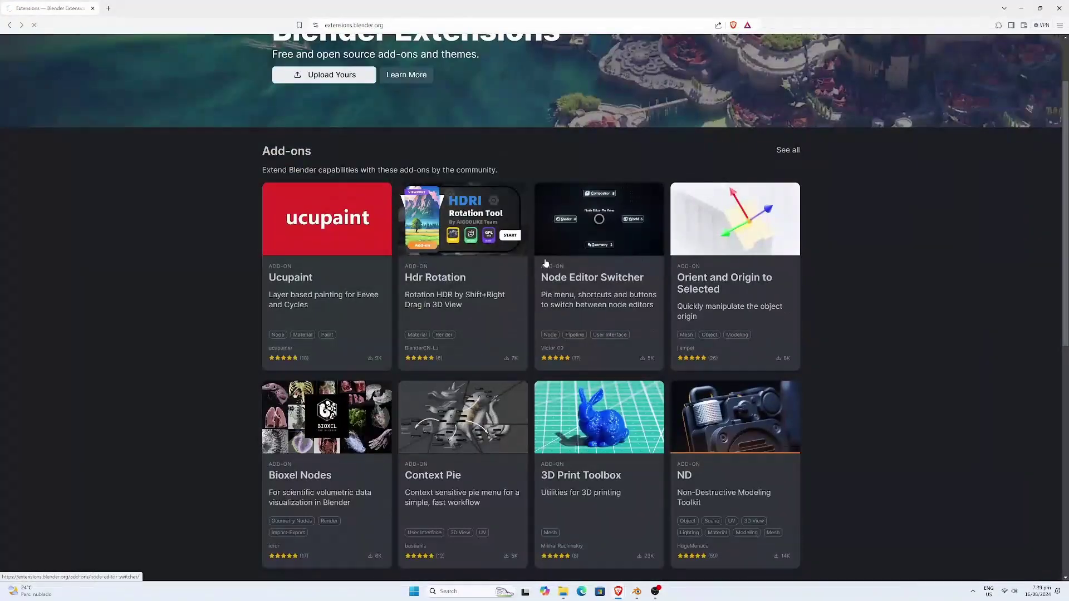
Browse the complete list of add-ons on the website and continue to its second page
click(784, 157)
scroll(636, 254, down, 5)
scroll(636, 254, up, 7)
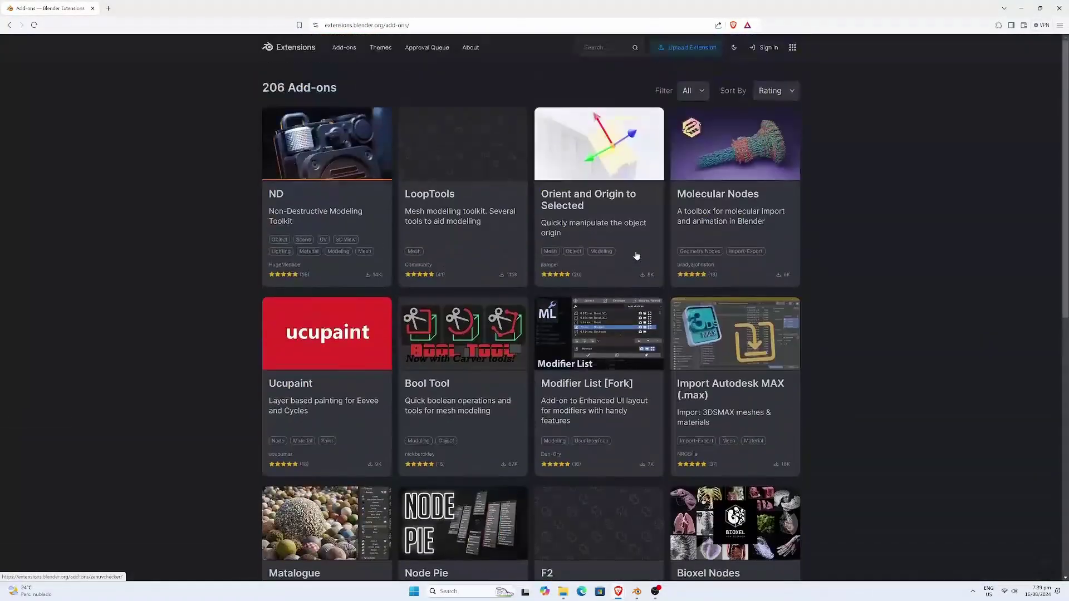
scroll(635, 256, down, 4)
scroll(612, 279, down, 3)
click(459, 412)
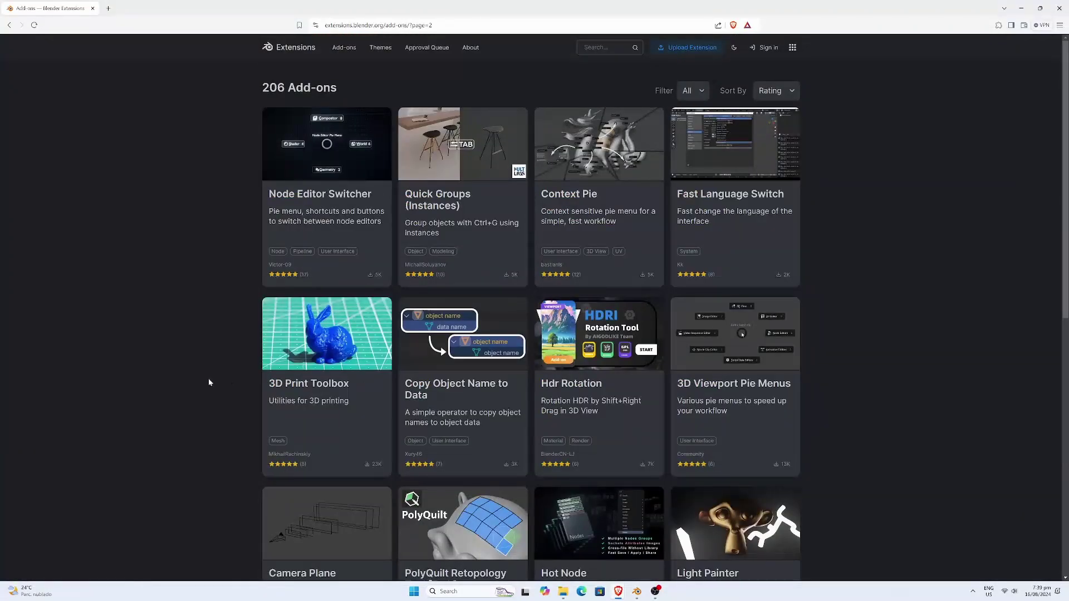
Open the 3D Print Toolbox add-on's page and examine its description, version notes, permissions and reviews
click(304, 384)
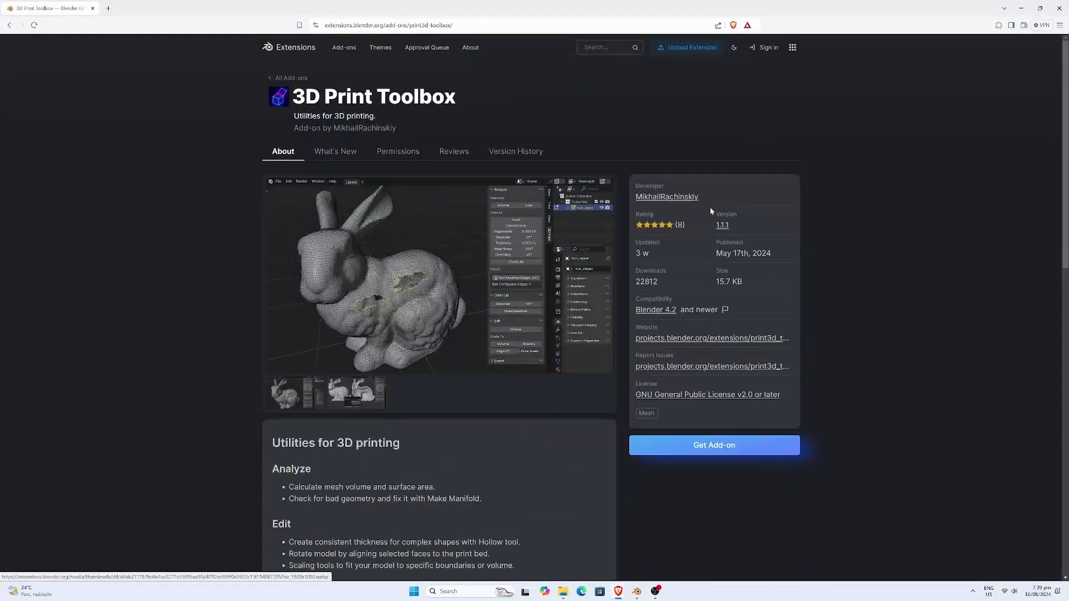
scroll(672, 254, down, 10)
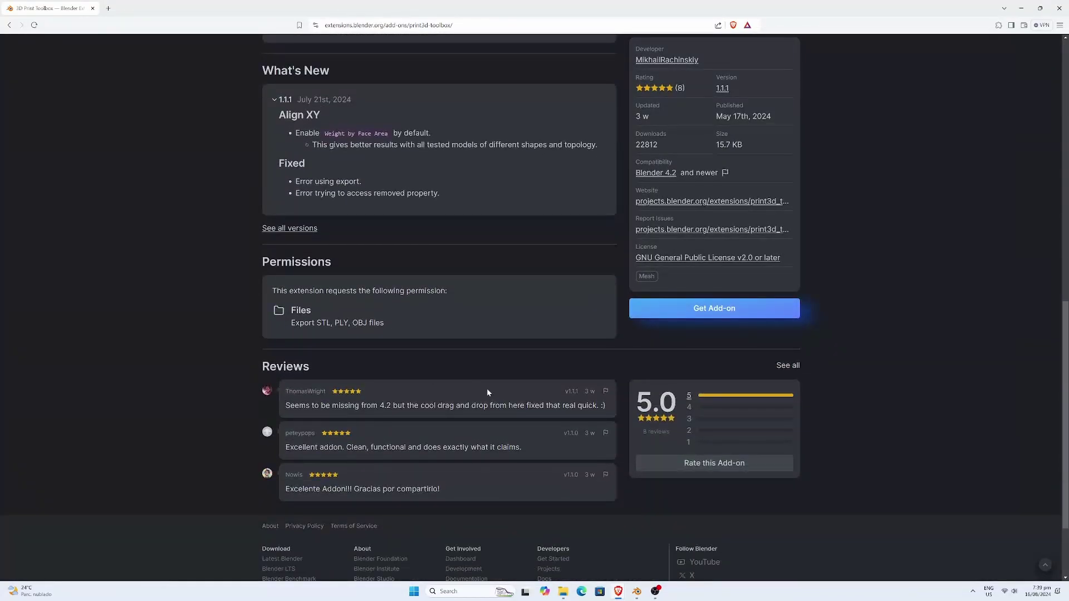
scroll(487, 396, down, 2)
scroll(488, 398, up, 10)
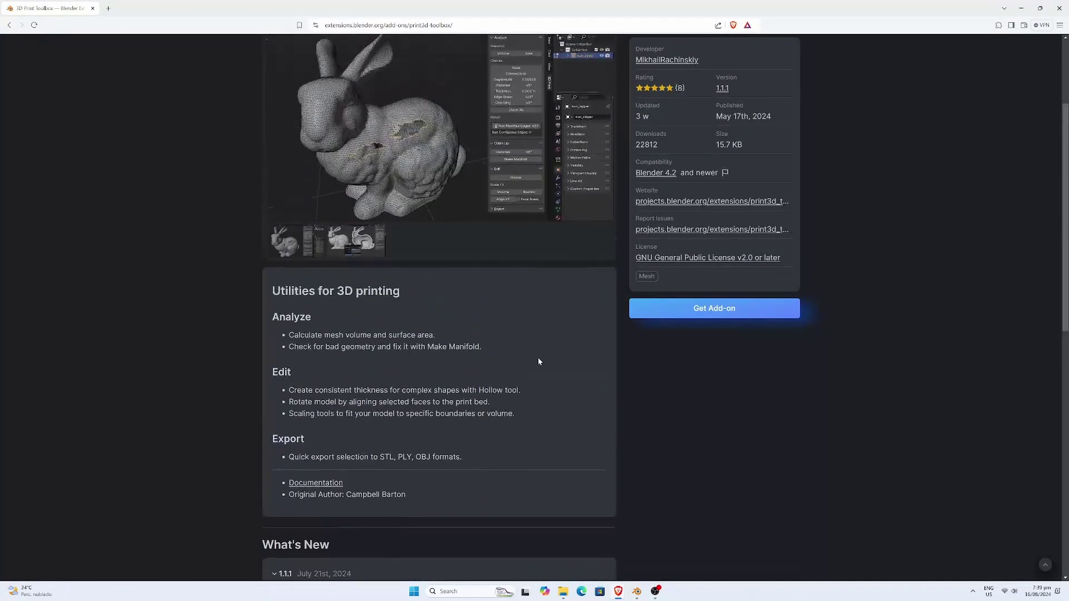
scroll(538, 362, up, 3)
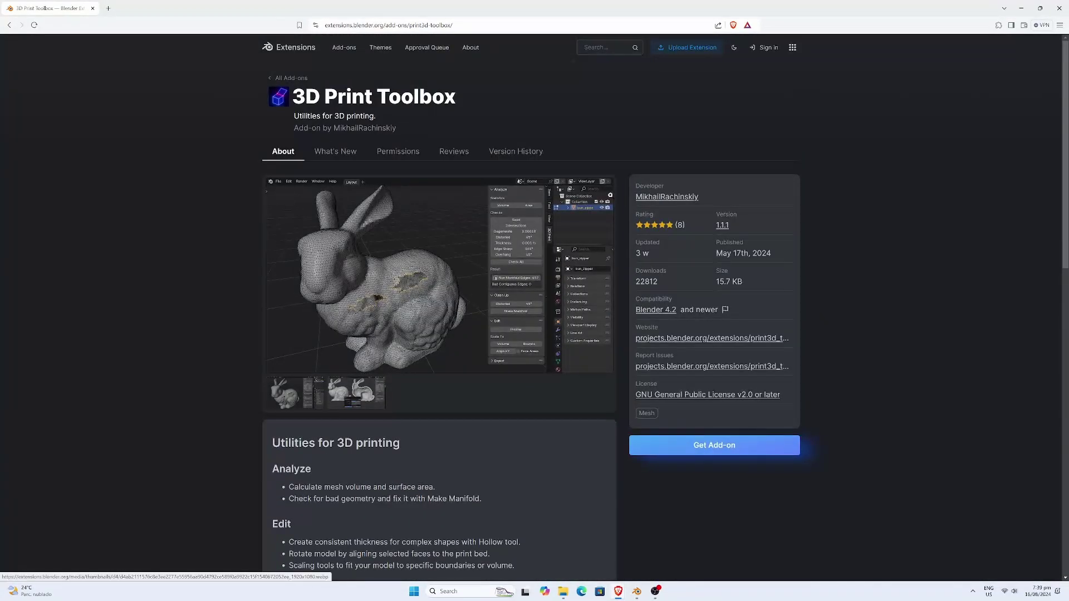
Return to the Extensions home page and read the About page down to how to publish an extension
click(282, 49)
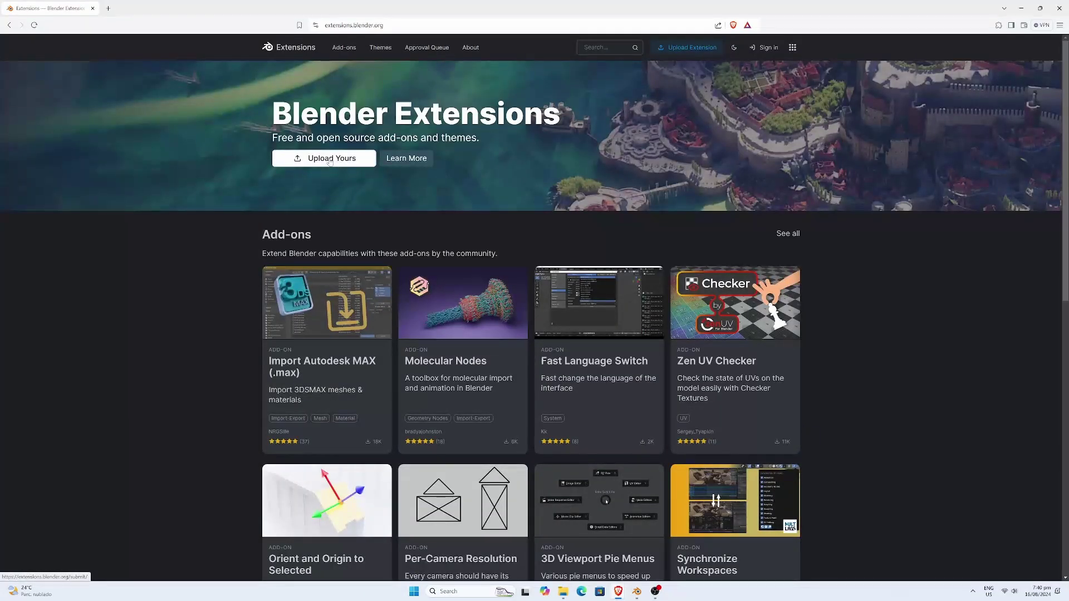
click(391, 161)
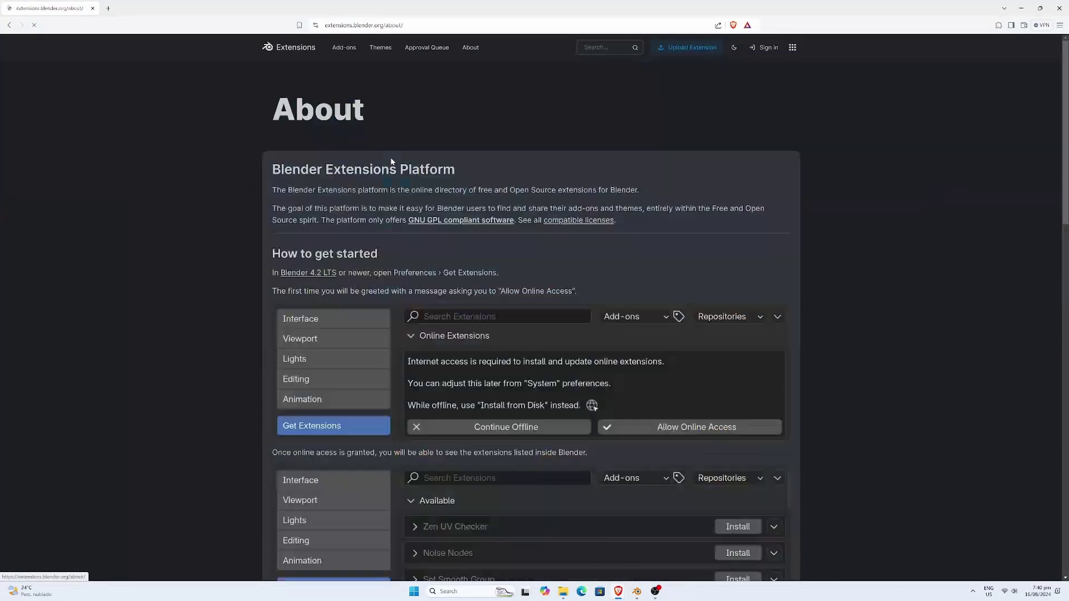
scroll(260, 398, down, 4)
scroll(261, 398, down, 13)
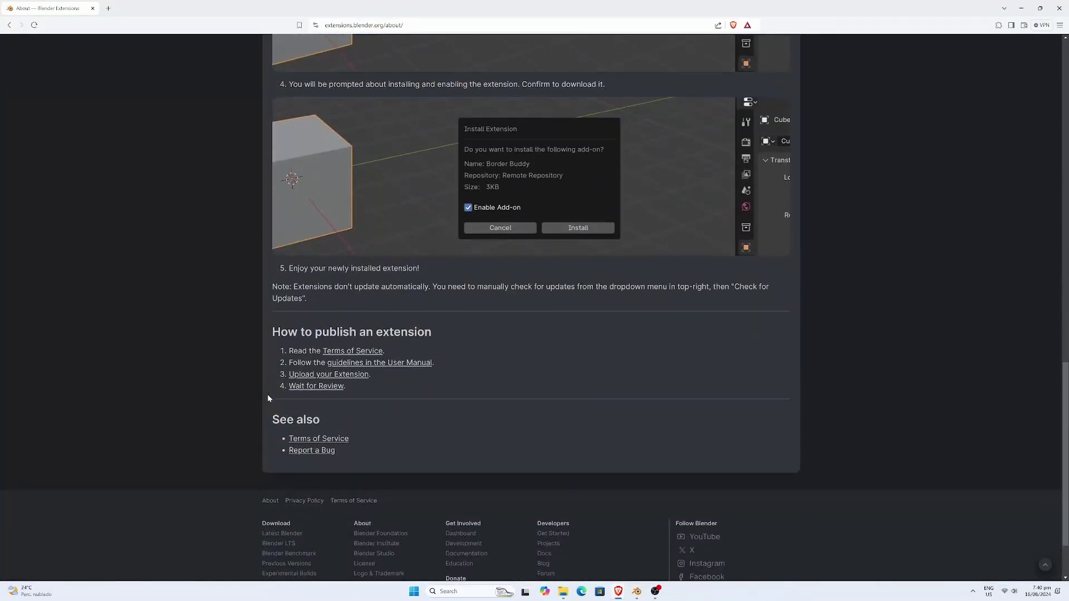
Open the User Manual's guidelines on creating extensions and read through the extension files and manifest sections
click(393, 365)
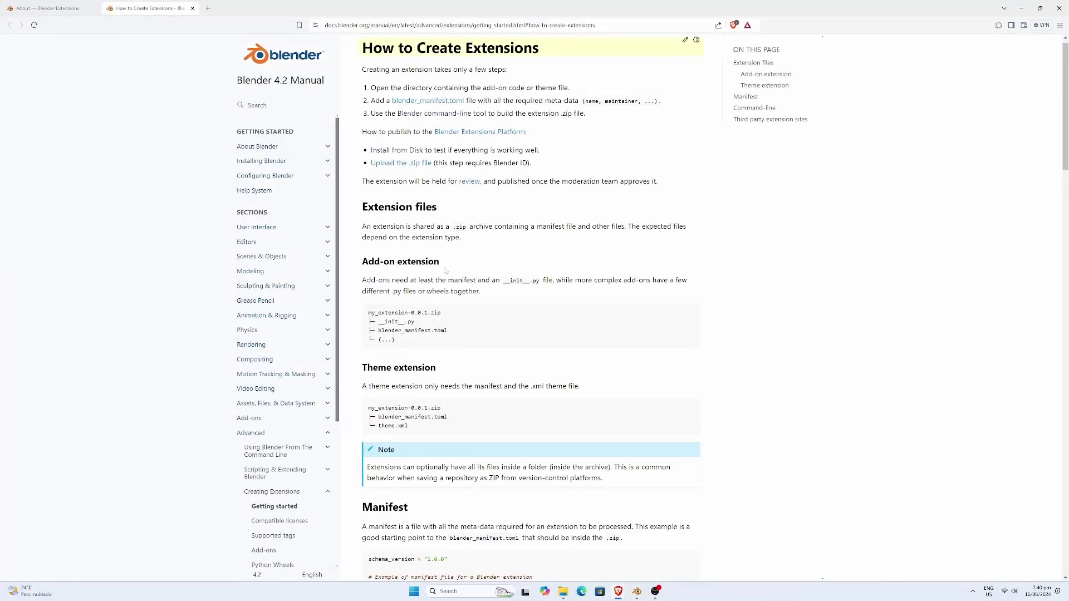
scroll(452, 240, down, 8)
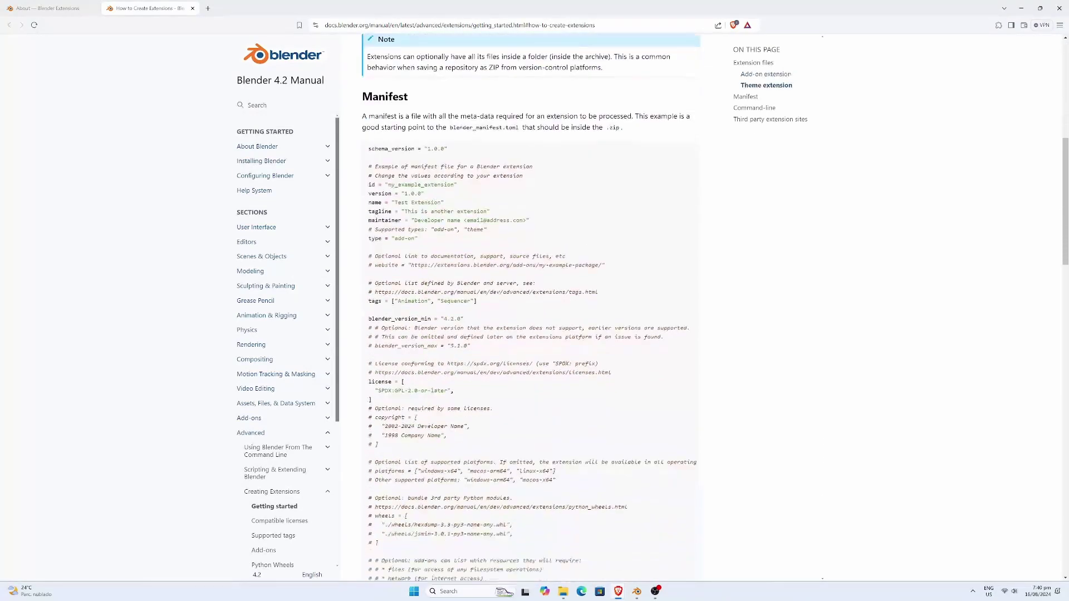
scroll(531, 306, down, 10)
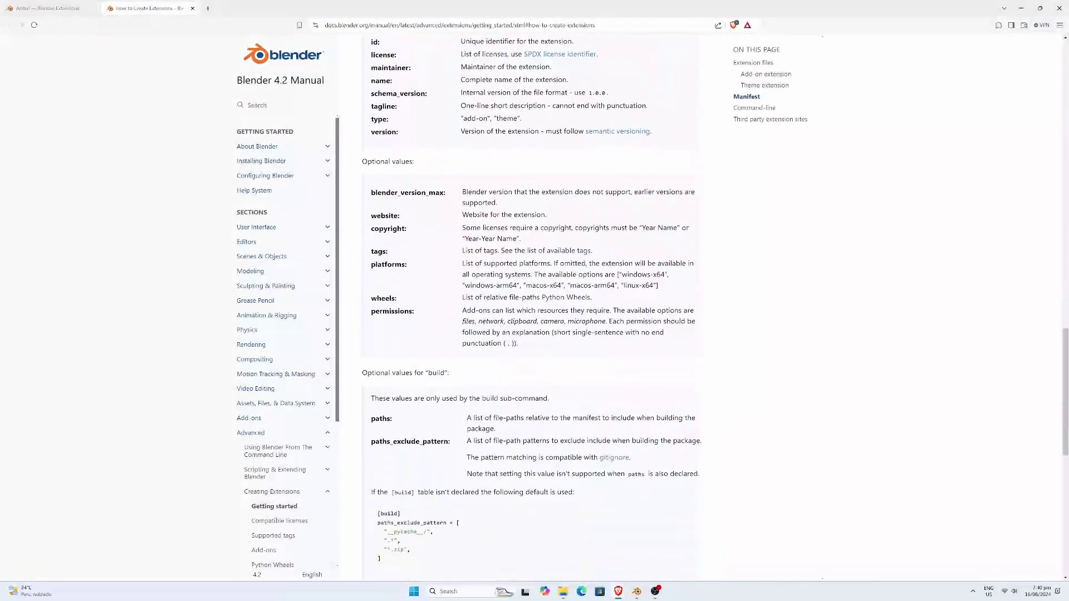
scroll(532, 306, down, 3)
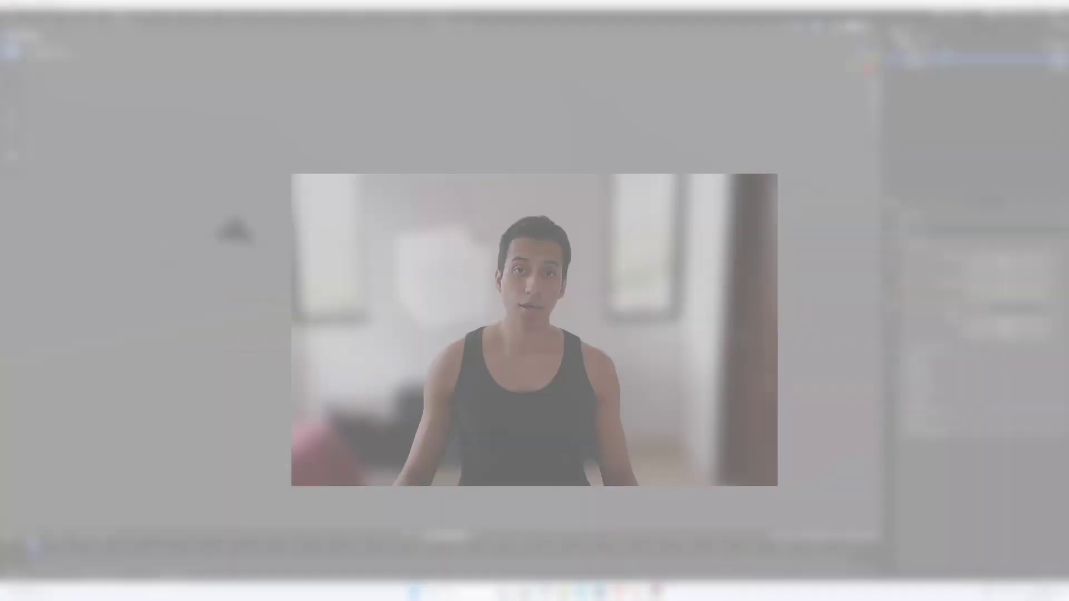